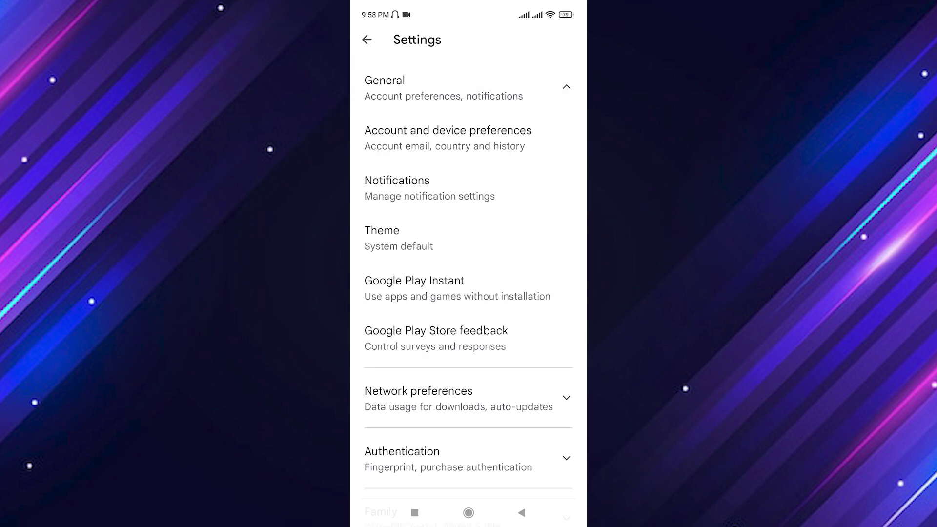
Step: Open Account and device preferences and scroll to Ireland as the current country and profile
click(444, 138)
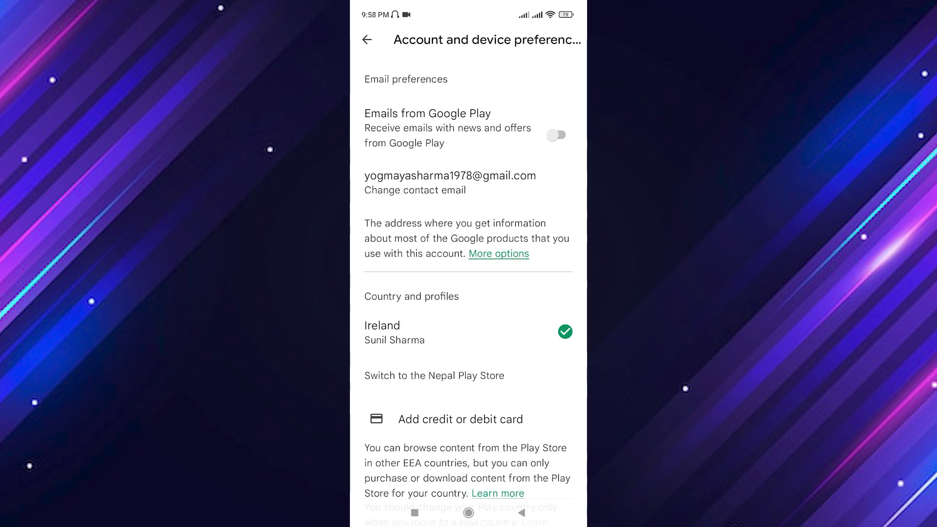
scroll(468, 273, down, 2)
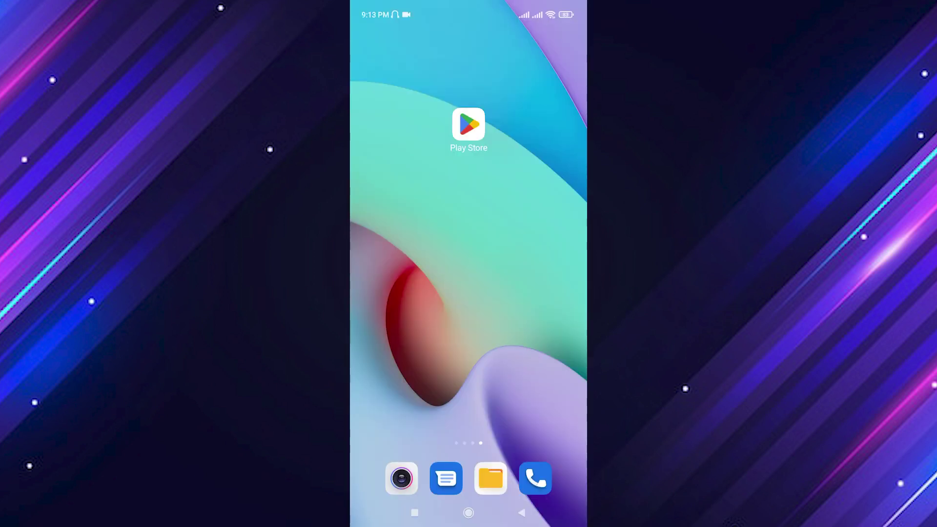
Step: Relaunch the Play Store and go through Payments and subscriptions to the empty Payment methods page
click(468, 124)
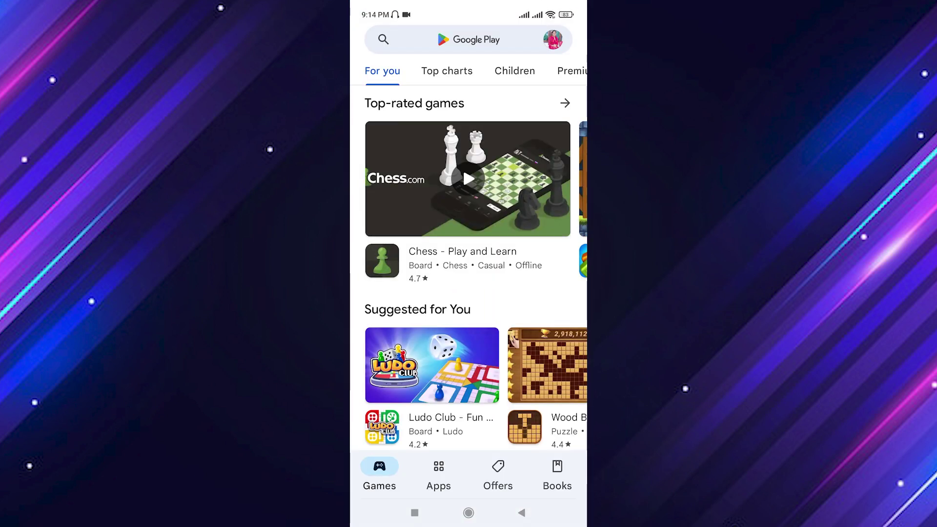
click(553, 39)
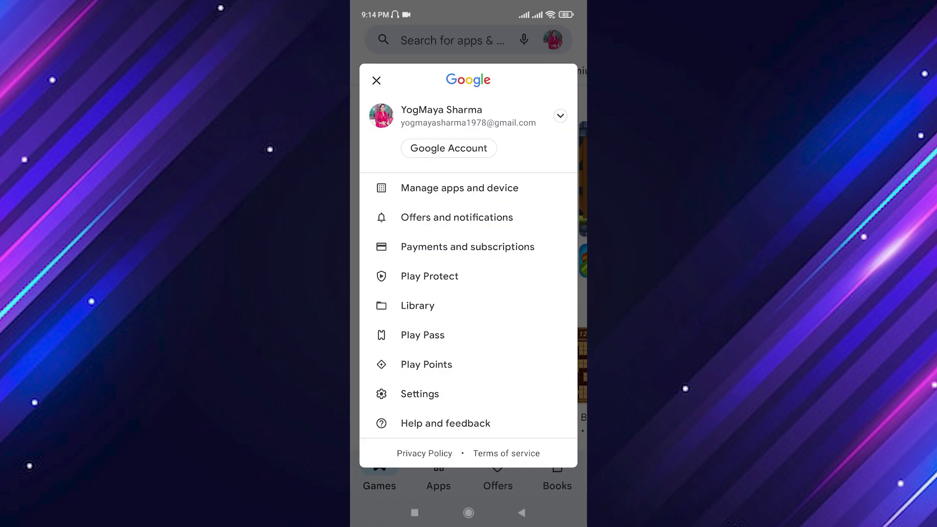
click(468, 246)
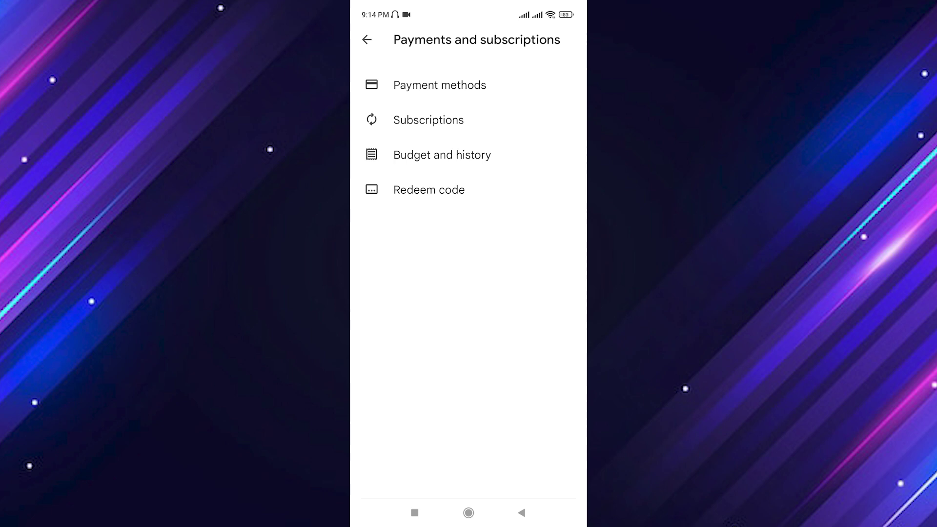
scroll(469, 293, down, 3)
scroll(468, 293, up, 3)
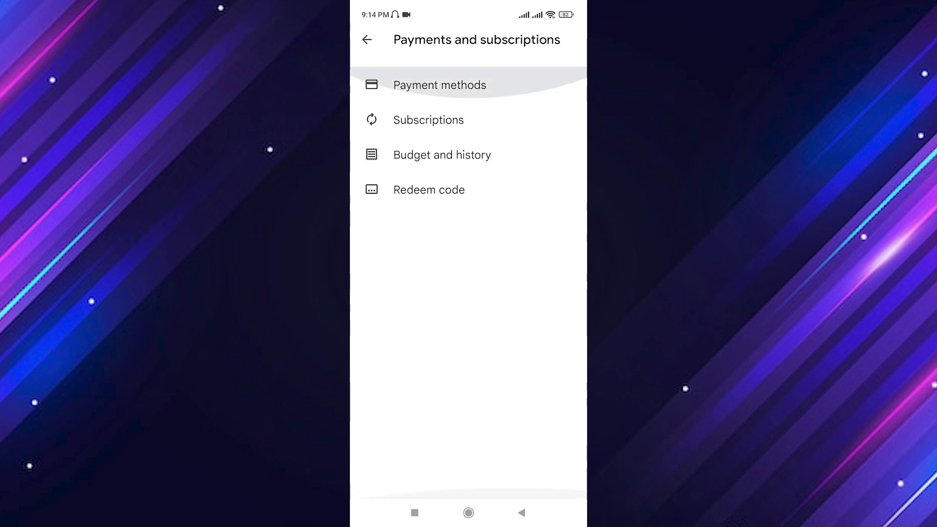
scroll(469, 292, down, 3)
click(439, 85)
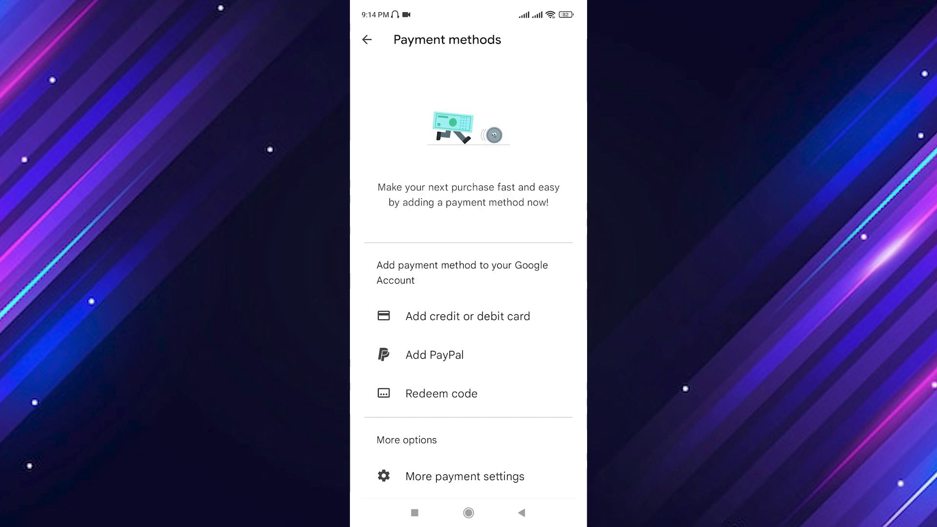
scroll(468, 292, down, 2)
Step: Open More payment settings in the browser and view the Ireland legal address under Addresses
click(465, 476)
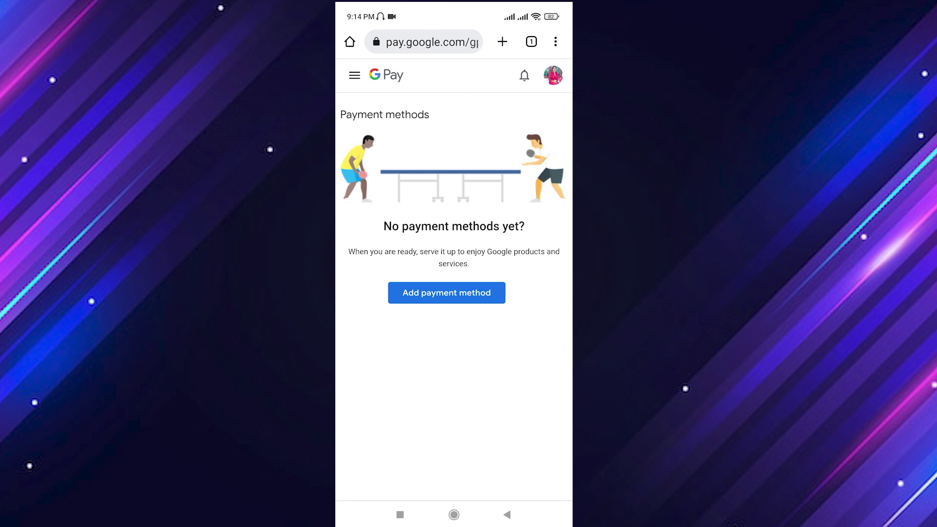
click(354, 75)
click(393, 208)
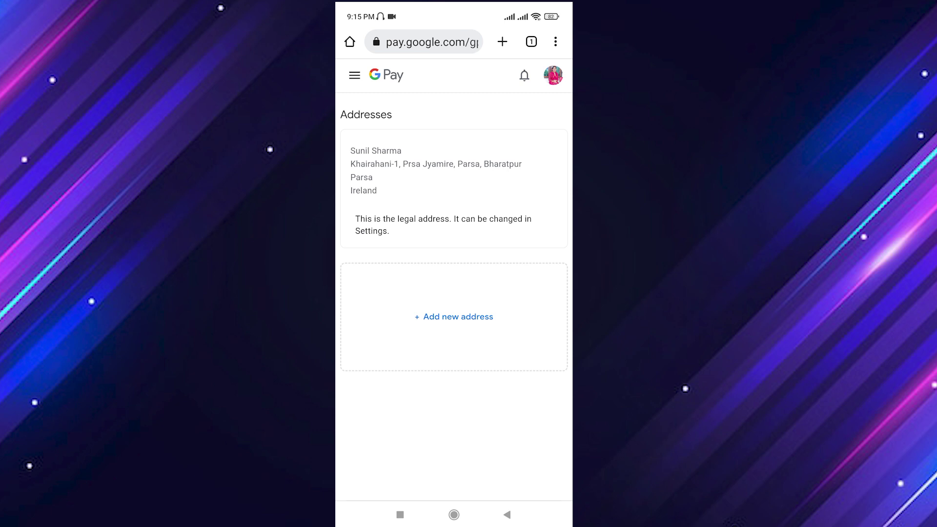
click(354, 75)
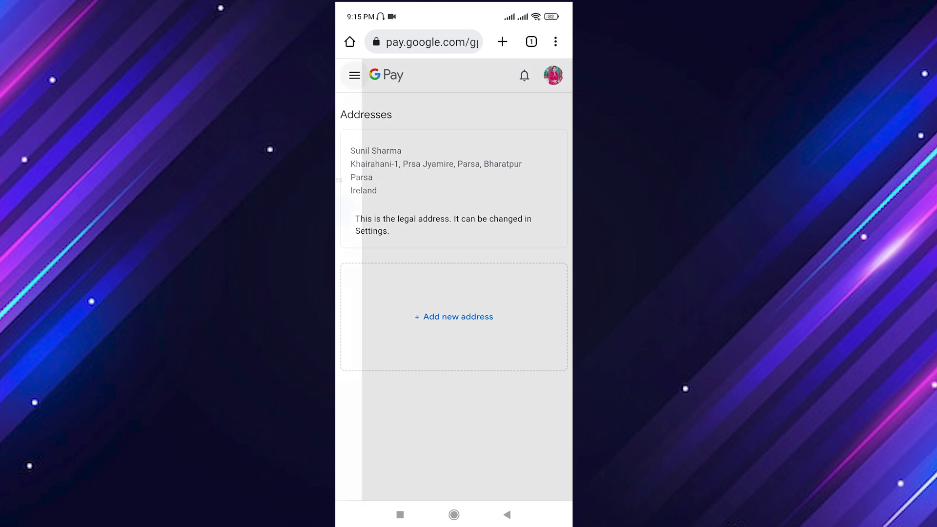
click(398, 234)
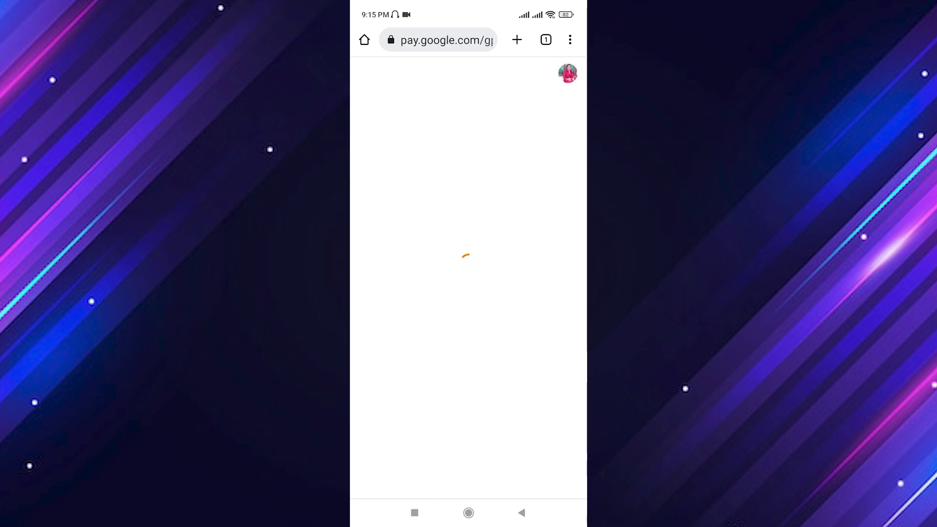
scroll(468, 292, down, 5)
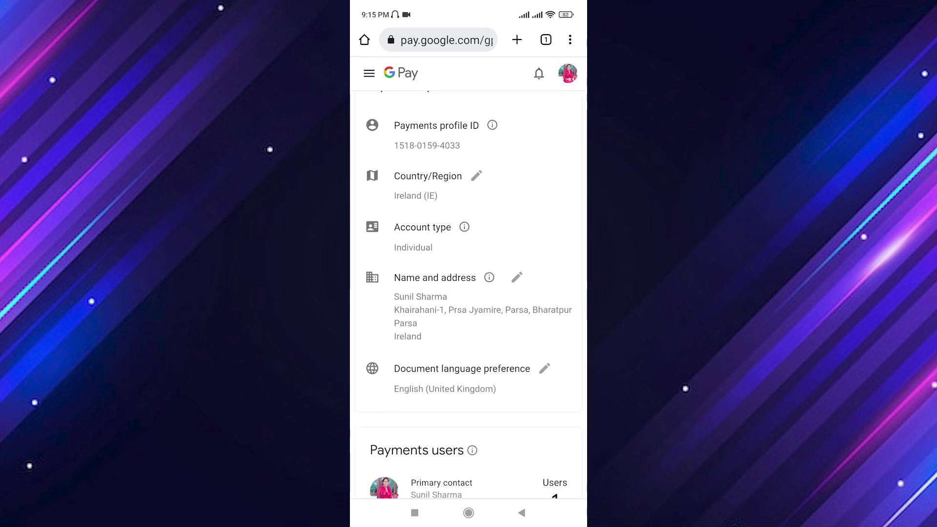
click(476, 176)
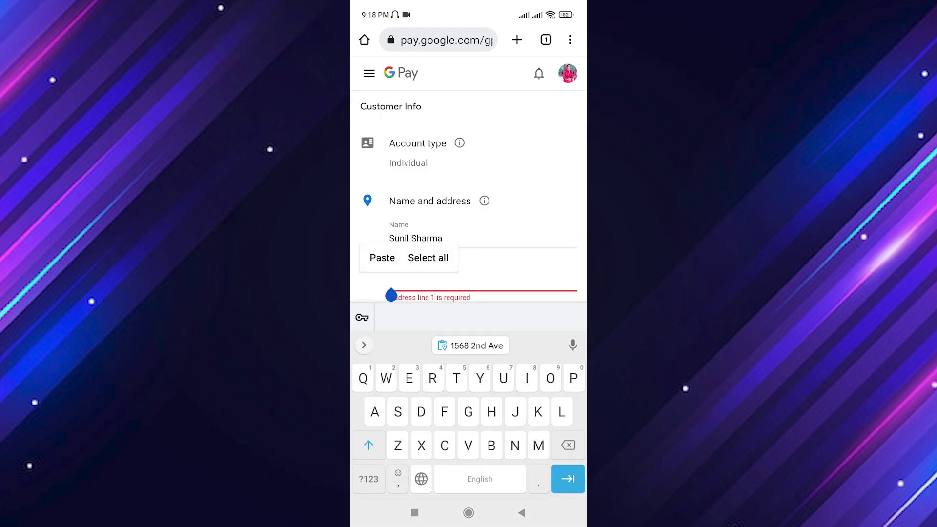
click(470, 345)
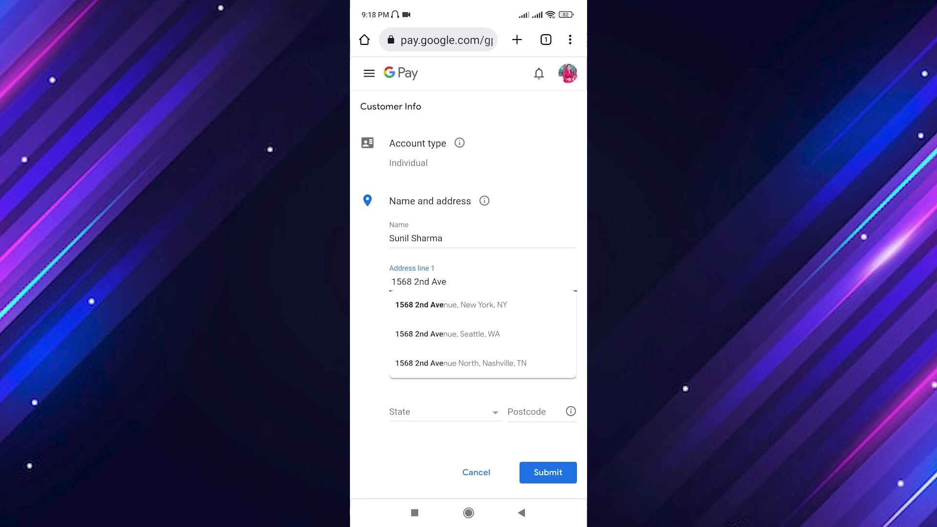
click(529, 346)
key(Escape)
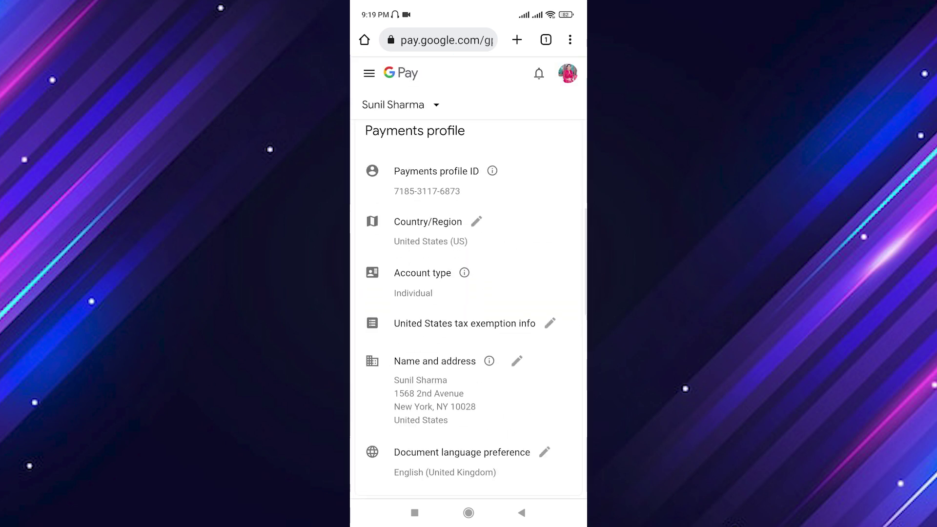
Step: Submit the profile and select United States as the Google Pay payments profile
scroll(468, 292, down, 5)
scroll(468, 293, down, 6)
scroll(468, 293, up, 10)
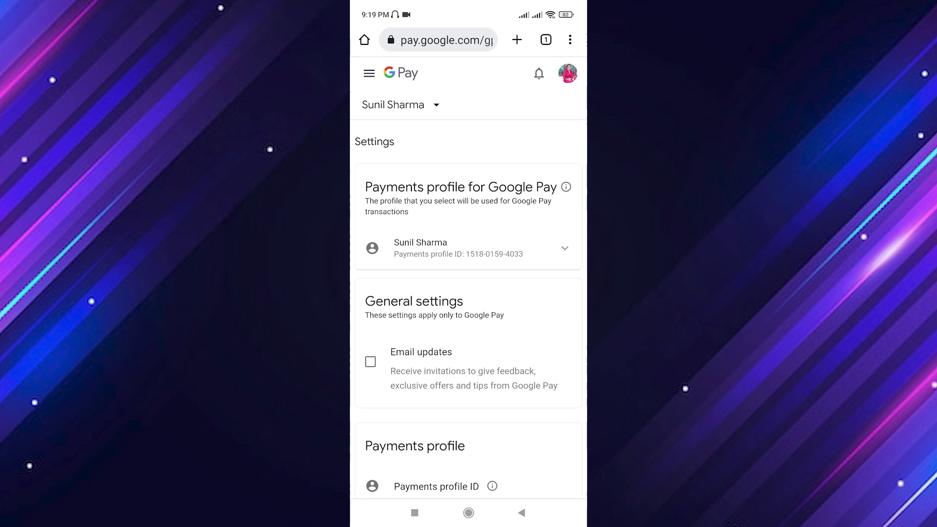
click(565, 248)
click(429, 474)
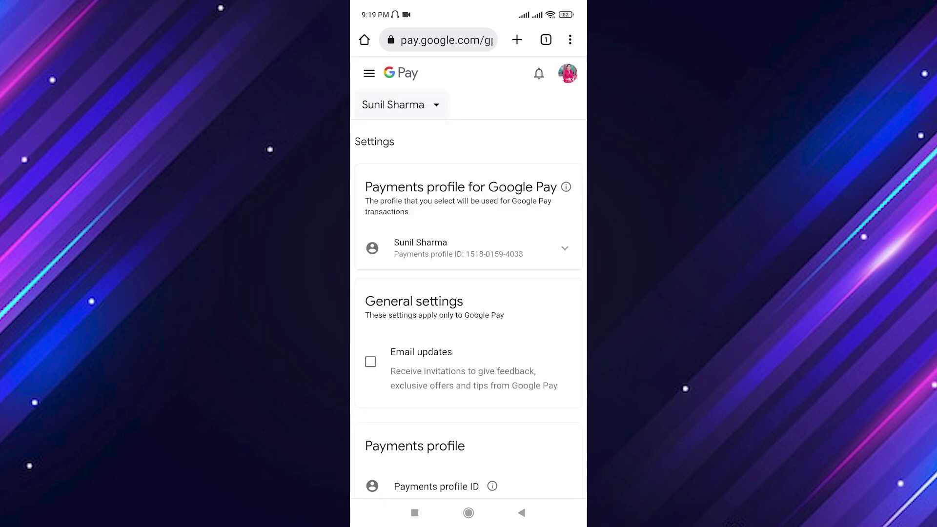
scroll(469, 293, down, 2)
scroll(468, 293, down, 5)
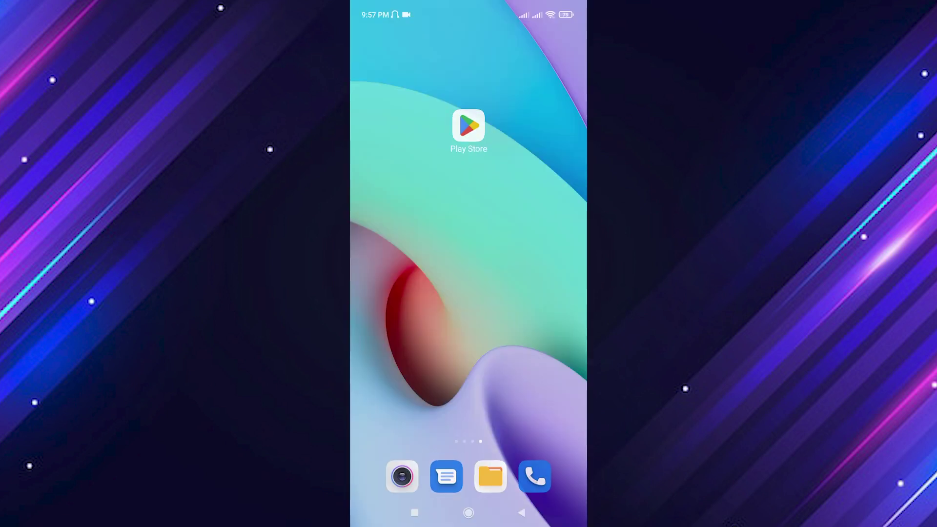
Step: Reopen Play Store Settings > General > Account and device preferences
click(469, 125)
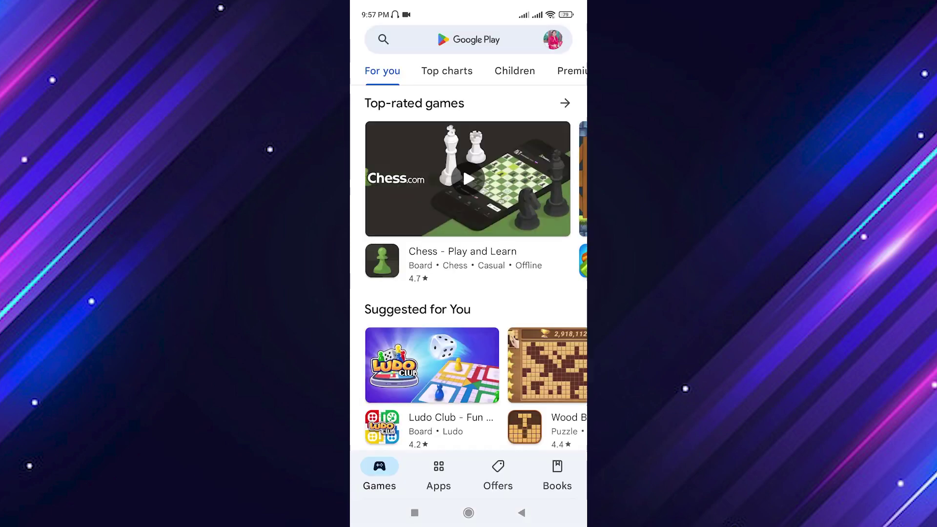
click(555, 40)
click(417, 393)
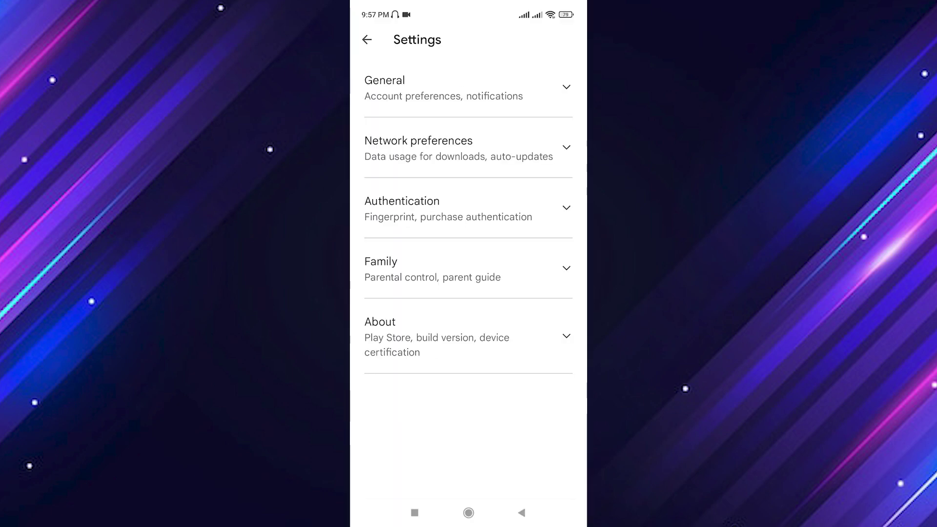
click(469, 87)
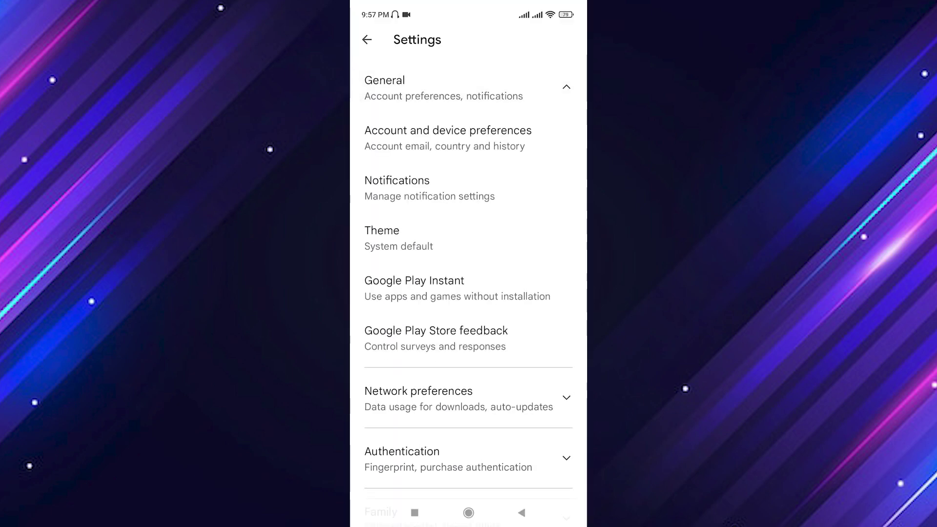
click(448, 138)
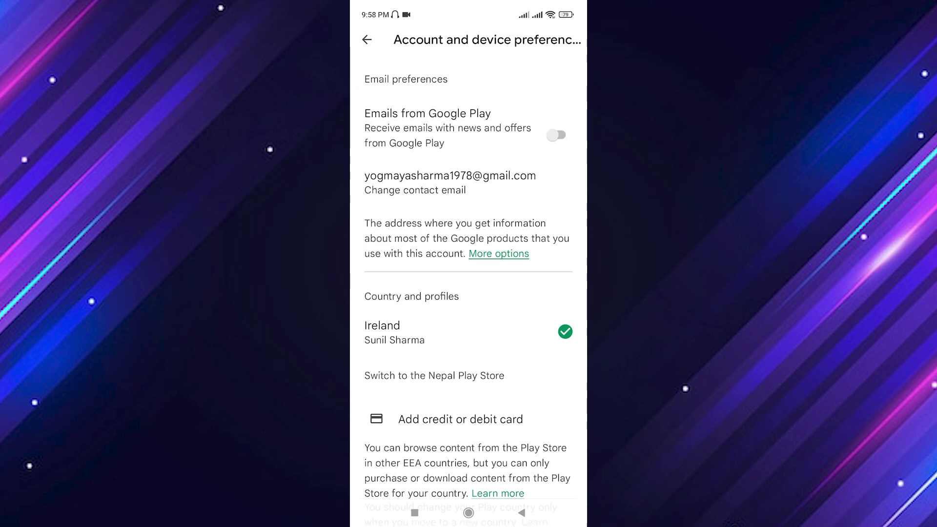
Step: Scroll through the preferences, which still show Ireland as the country
scroll(469, 273, down, 2)
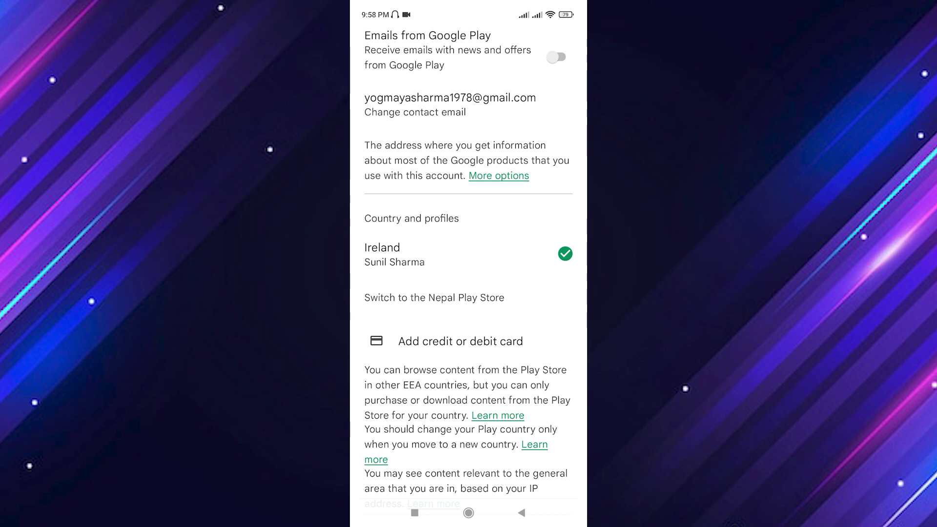
scroll(468, 273, down, 2)
scroll(469, 273, down, 2)
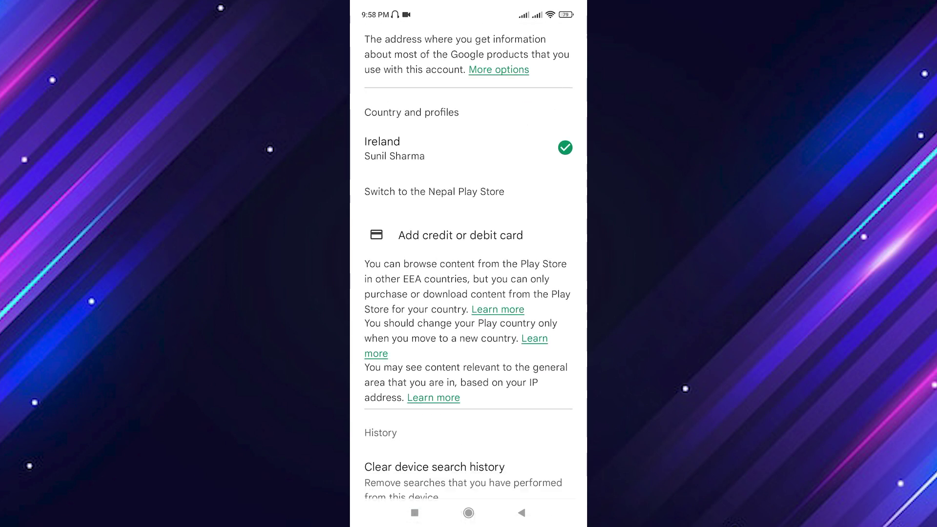
scroll(468, 274, down, 2)
scroll(468, 273, down, 3)
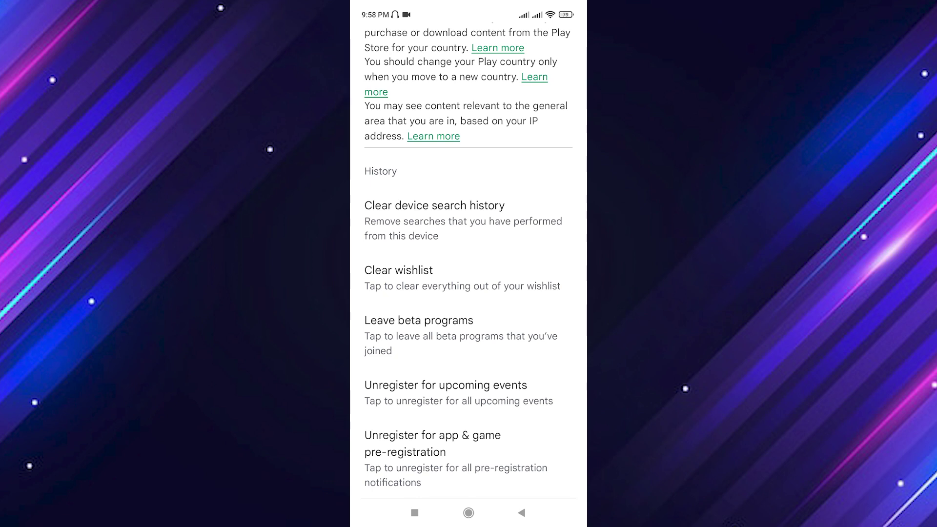
scroll(468, 263, up, 10)
scroll(469, 264, up, 2)
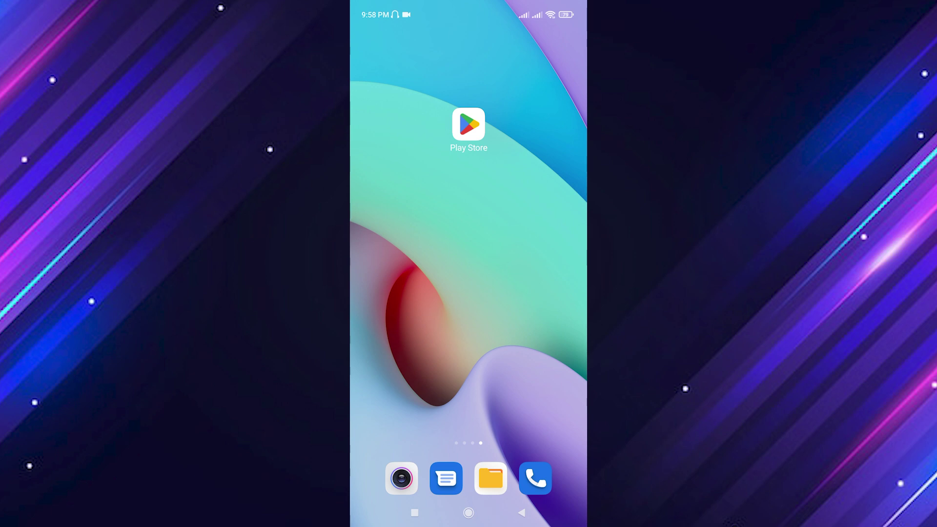
Step: Open Google Pay settings from the Google folder and select the Ireland payments profile
drag(400, 243, 546, 244)
click(379, 57)
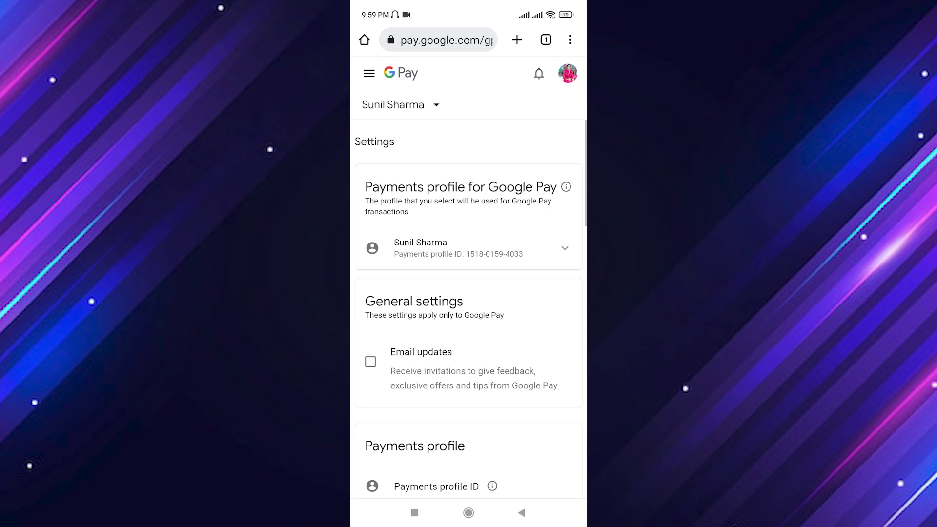
click(564, 247)
scroll(467, 301, down, 2)
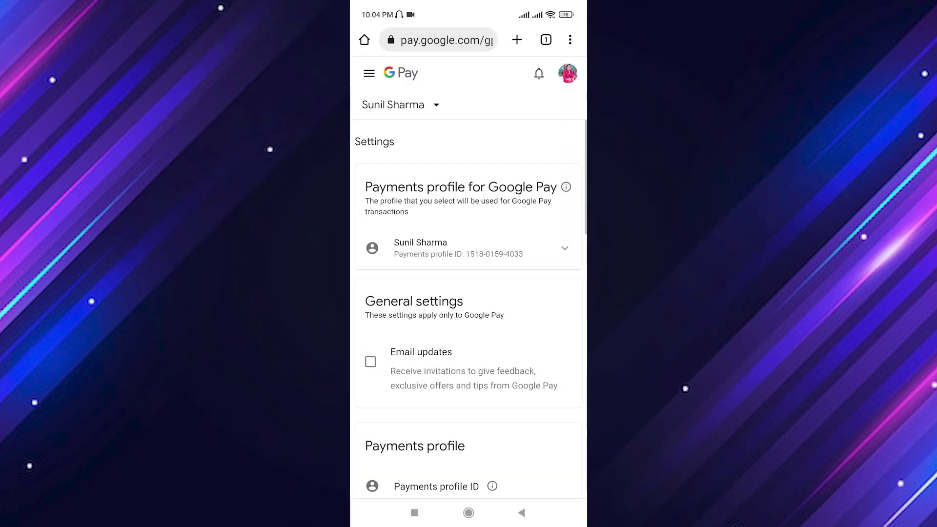
Step: Open the closure page for the Ireland payments profile
scroll(469, 303, down, 6)
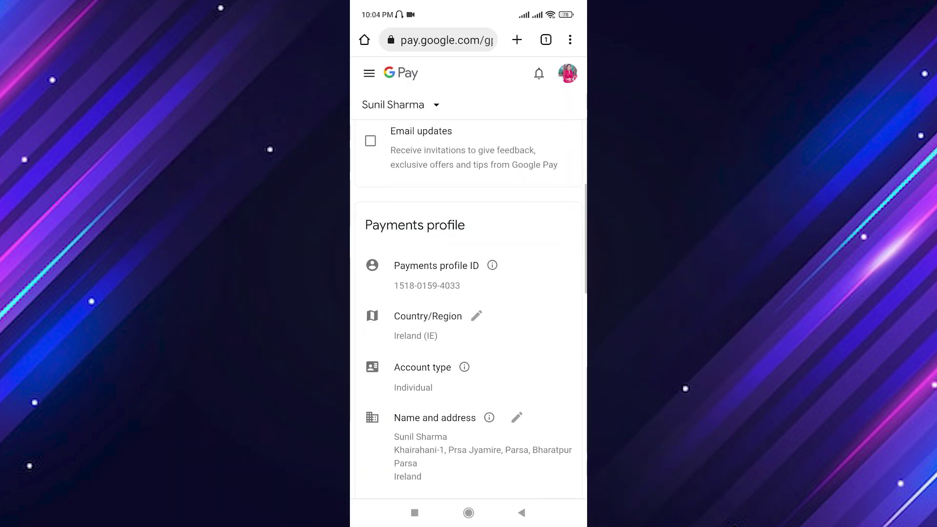
click(476, 231)
scroll(468, 302, down, 5)
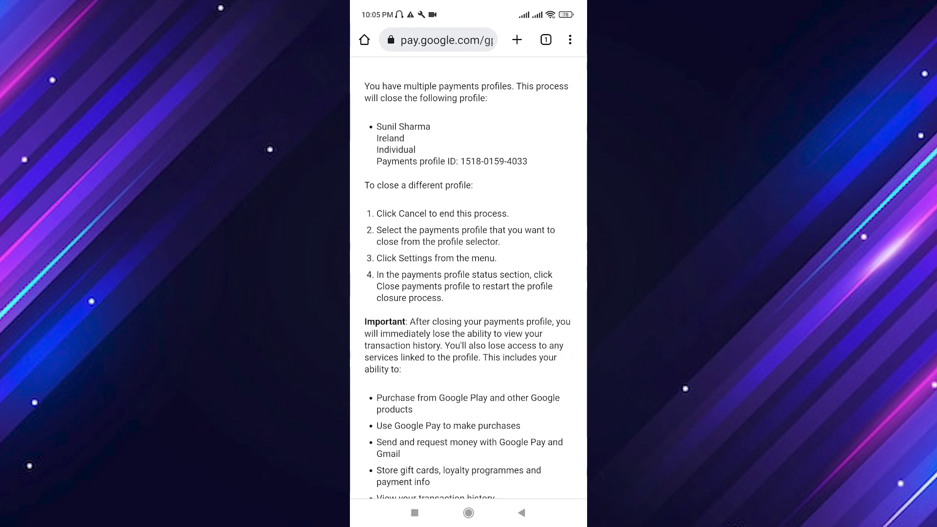
scroll(468, 278, down, 2)
scroll(468, 278, up, 3)
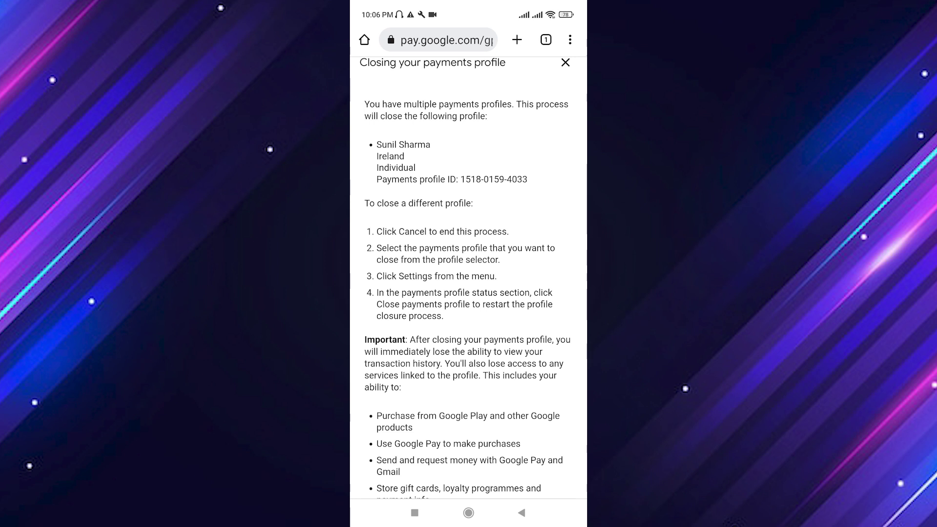
Step: Choose 'I don't need this profile any more' as the reason for closing
scroll(469, 261, down, 2)
scroll(468, 261, down, 3)
scroll(469, 260, down, 2)
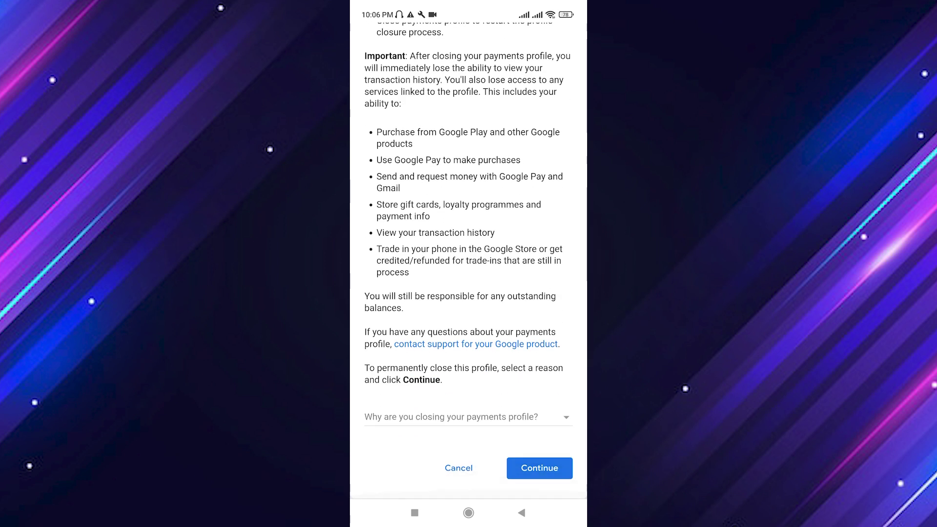
click(468, 416)
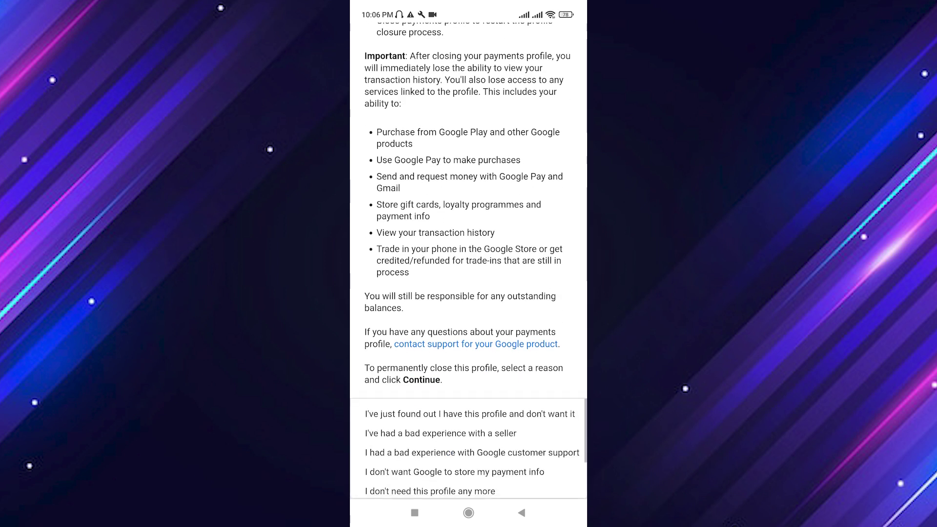
scroll(468, 447, down, 2)
click(429, 449)
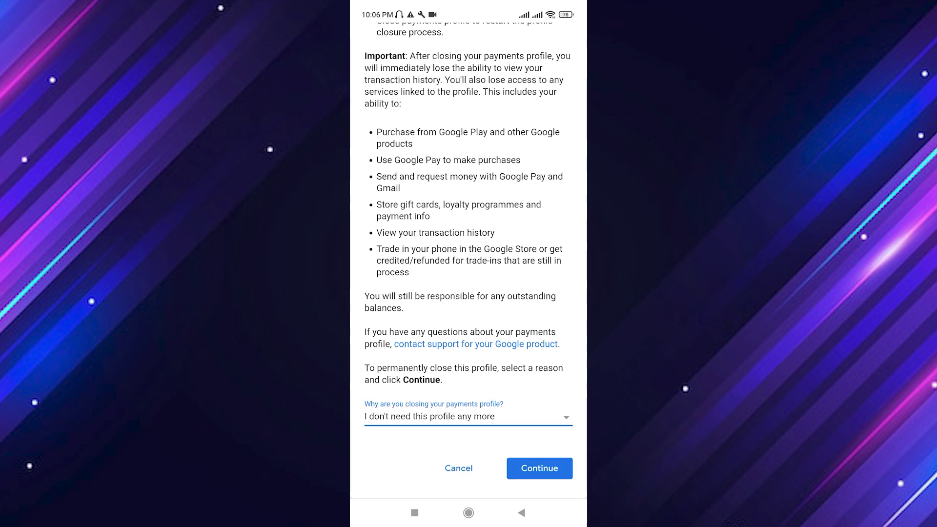
Step: Close the Ireland profile, verify only the US address remains, and launch the Play Store
click(539, 468)
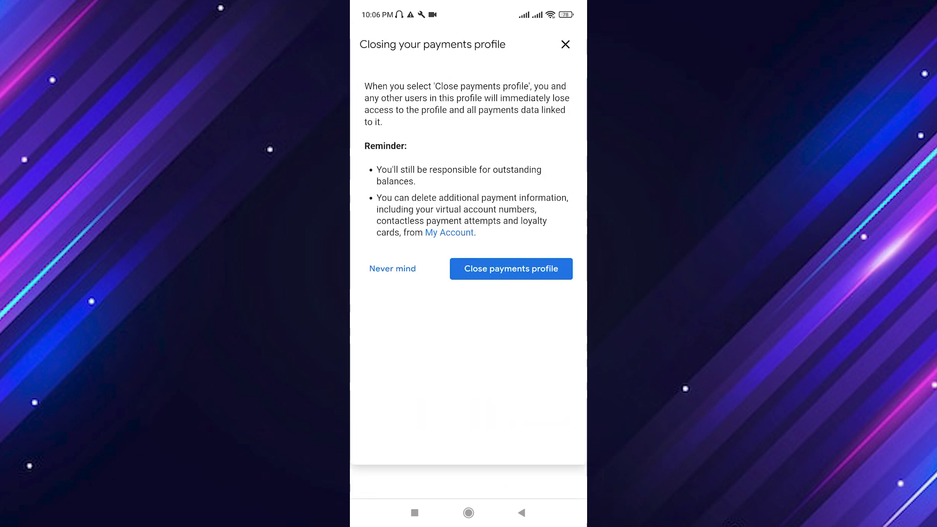
click(511, 269)
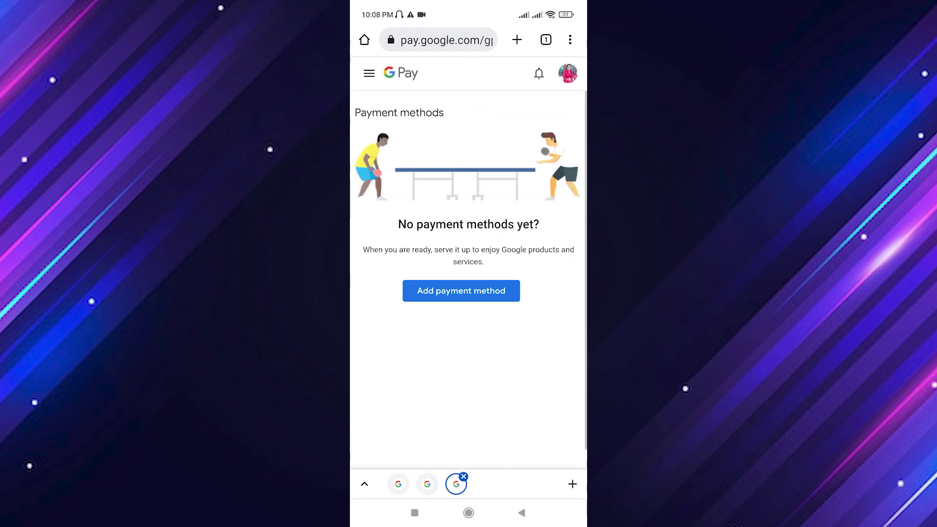
click(369, 74)
click(408, 206)
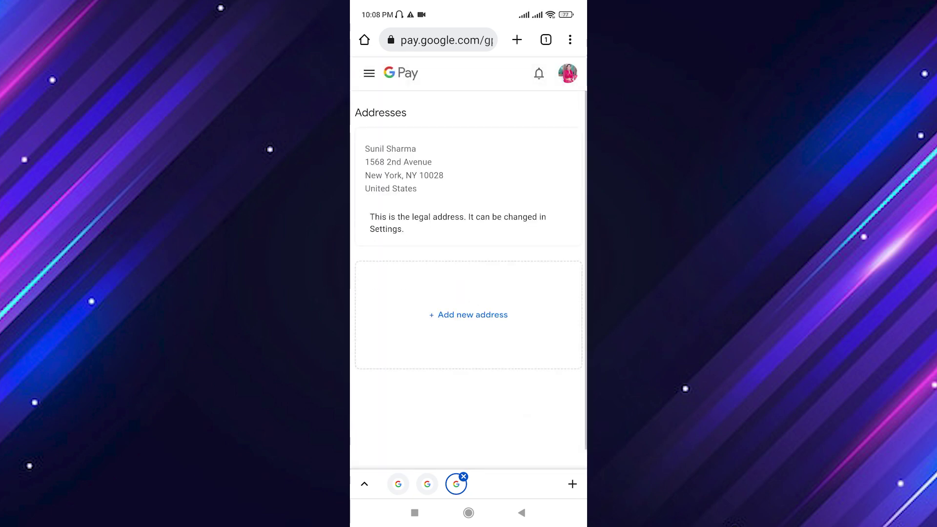
click(468, 122)
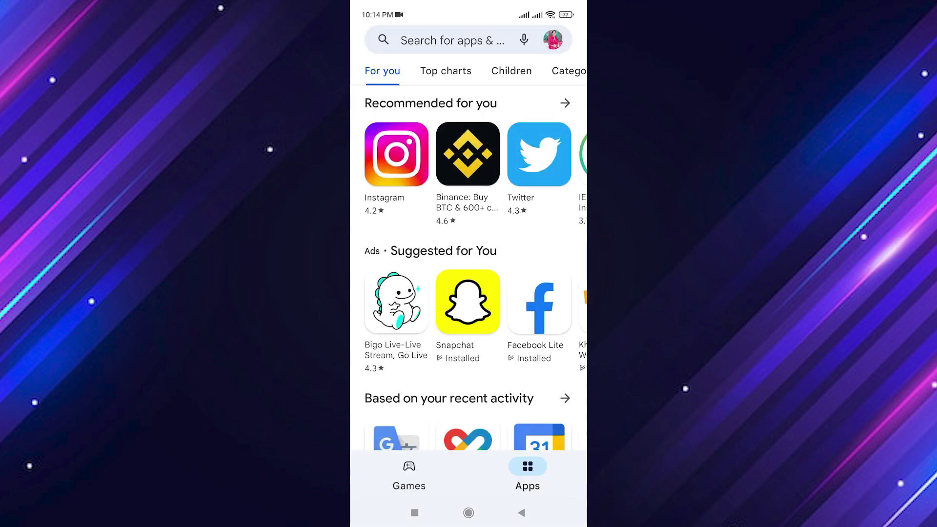
Step: Check Account and device preferences now shows United States as the store country
click(553, 39)
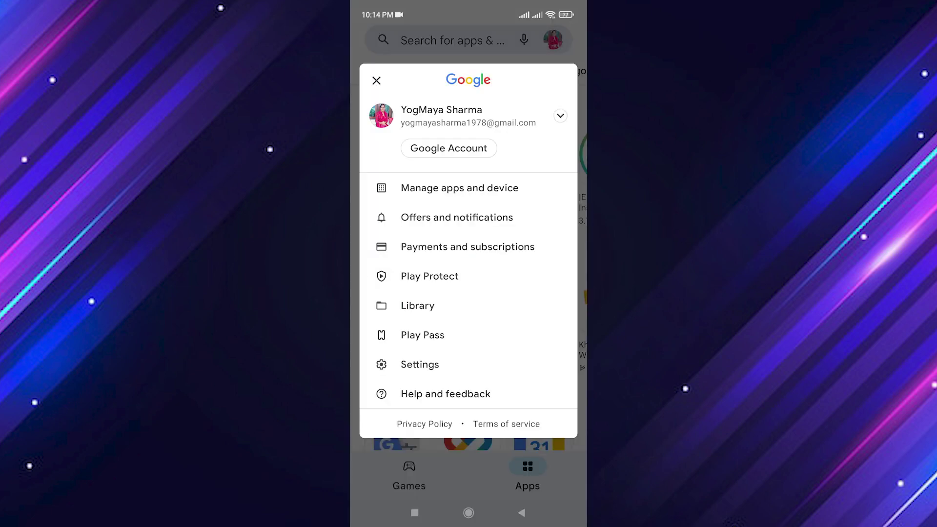
click(420, 364)
click(444, 88)
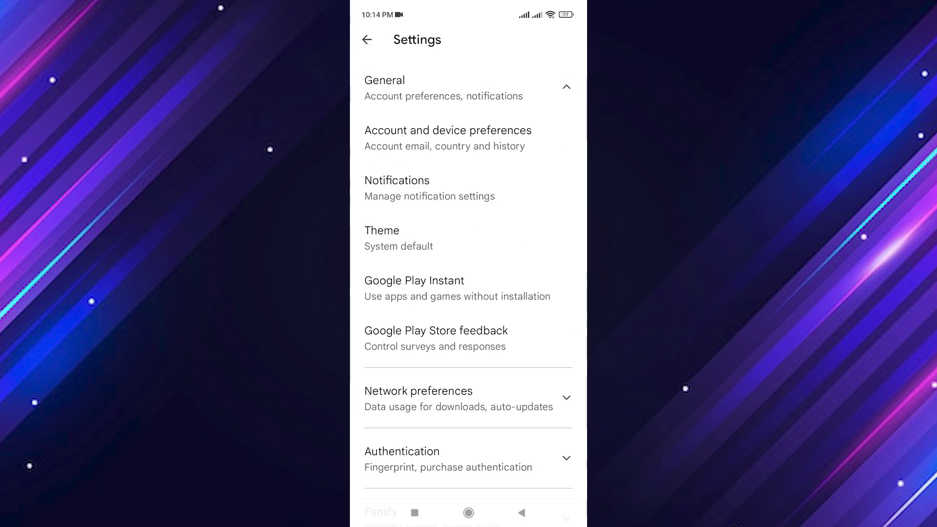
click(444, 138)
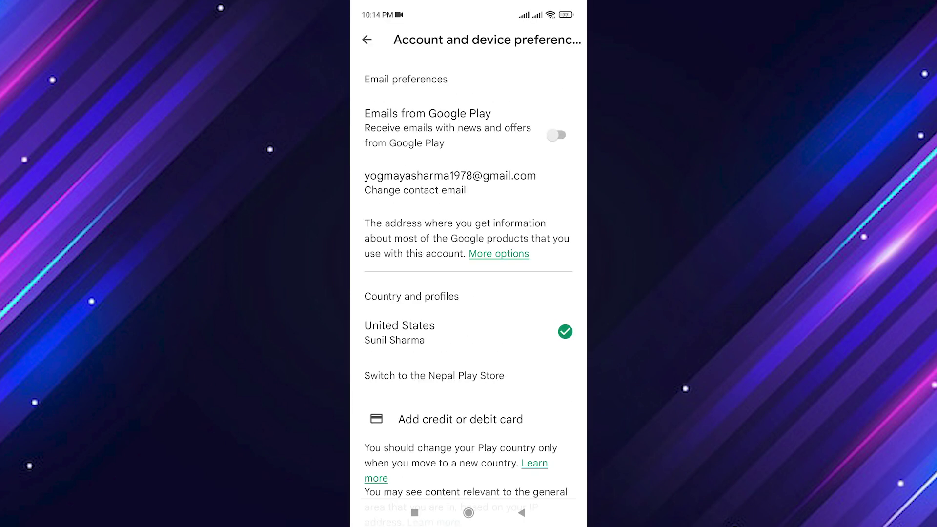
scroll(469, 263, down, 4)
scroll(469, 263, up, 4)
Step: Go back and open Payments and subscriptions > Payment methods, which is empty
click(366, 39)
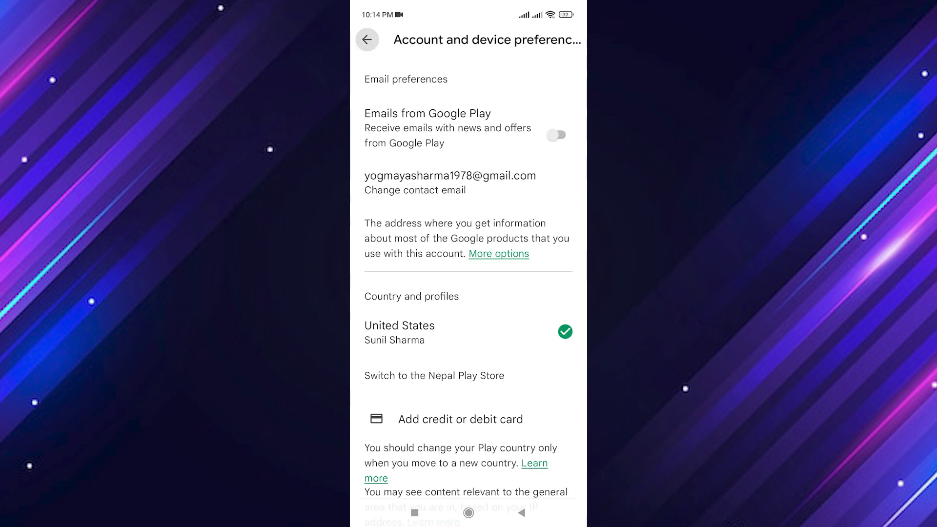
click(367, 39)
click(552, 39)
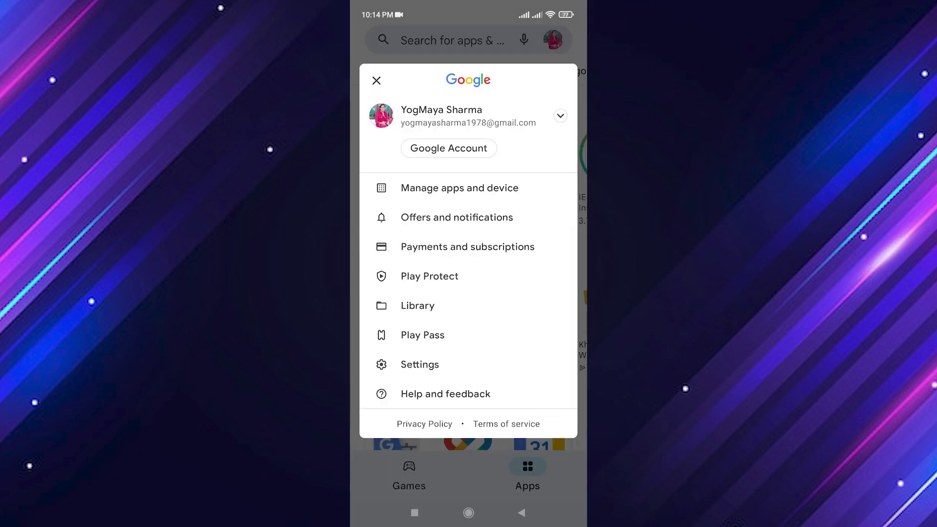
click(467, 246)
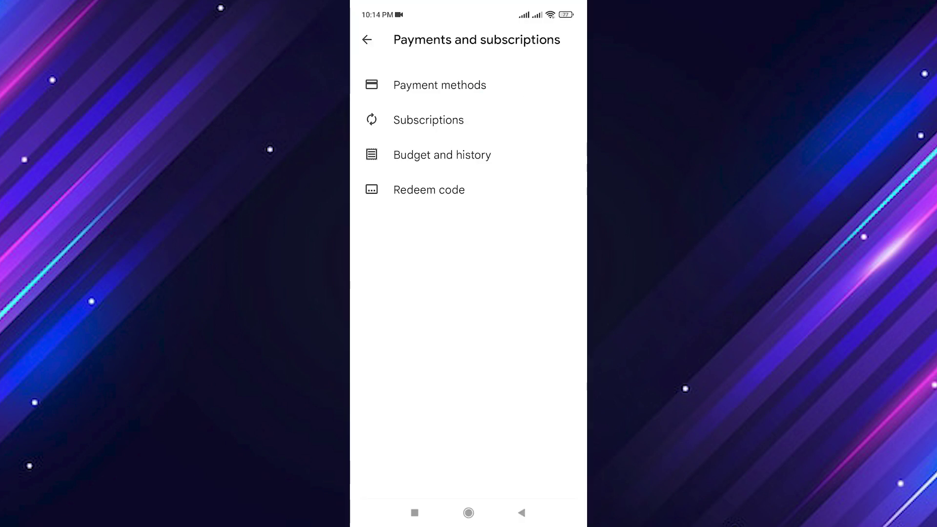
click(439, 83)
scroll(468, 281, down, 1)
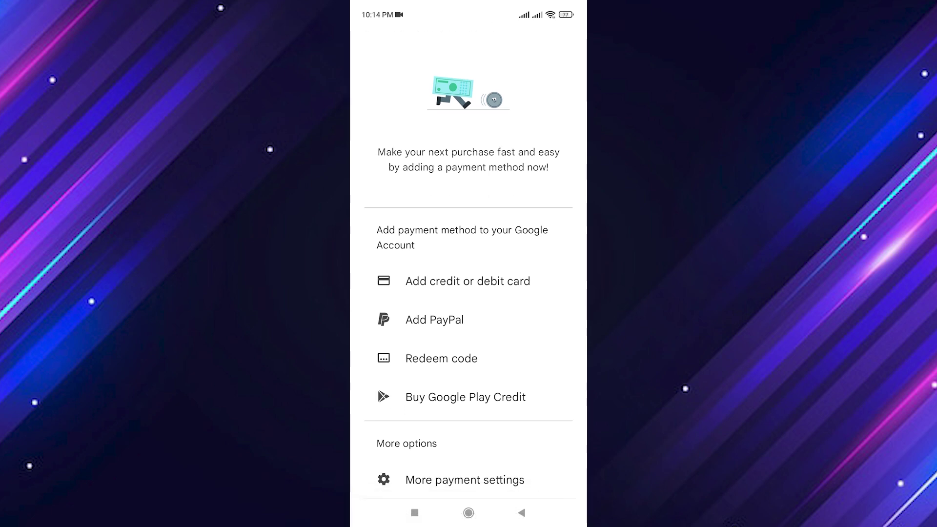
scroll(469, 280, up, 1)
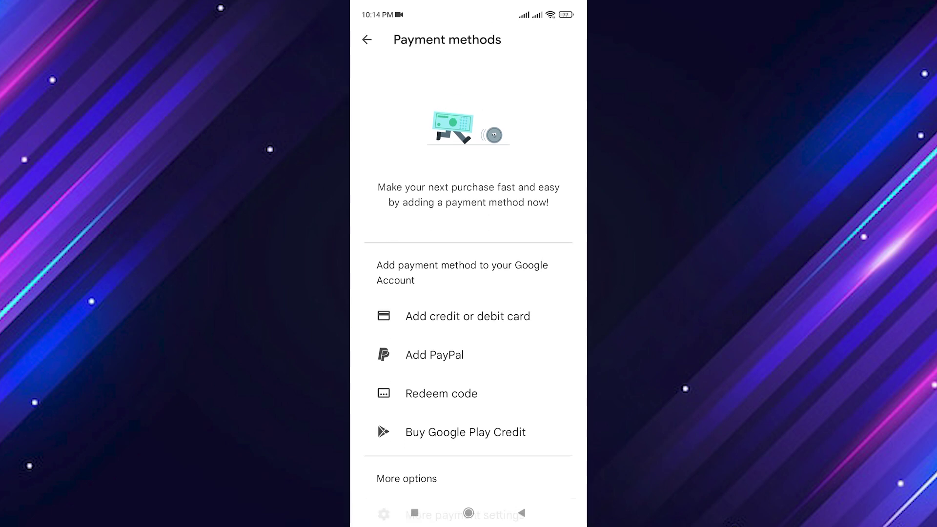
Step: Search for Cashapp and open the Square, Inc. Cash App listing, now installable
key(Return)
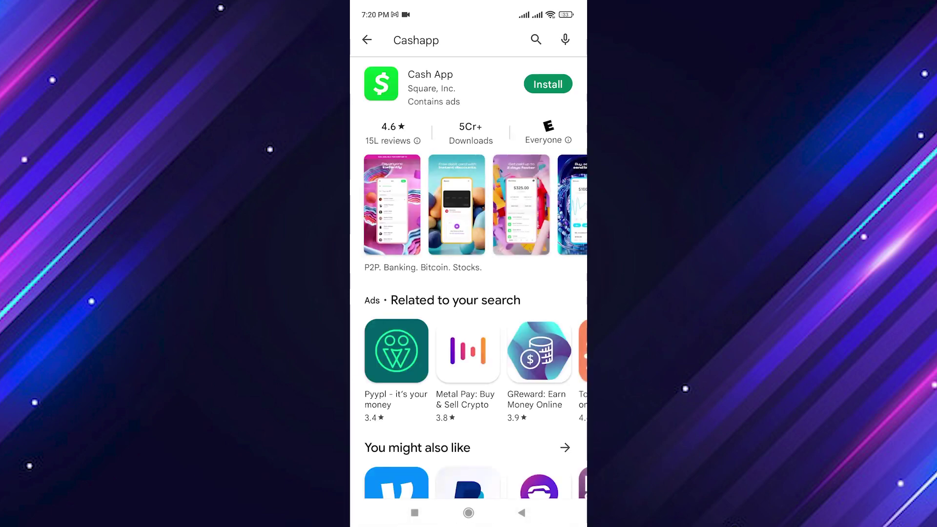
click(430, 81)
scroll(469, 293, down, 5)
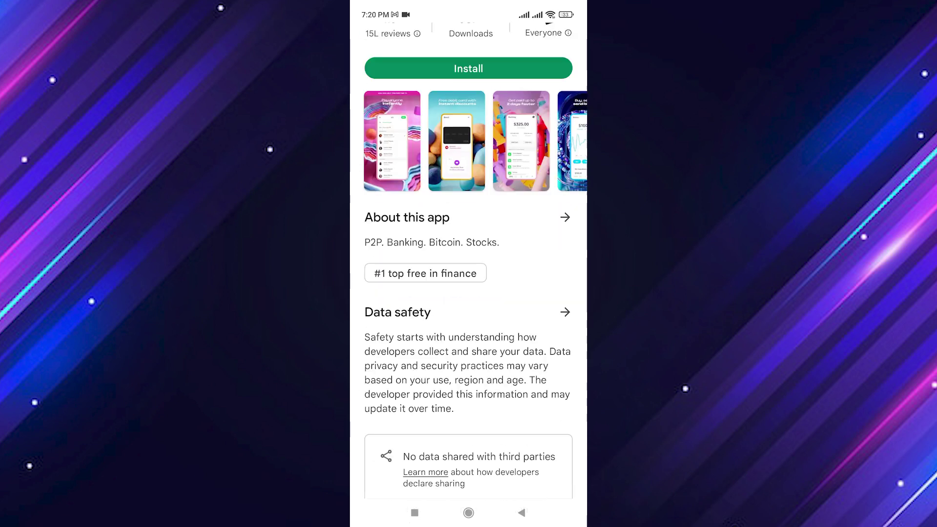
scroll(468, 293, up, 5)
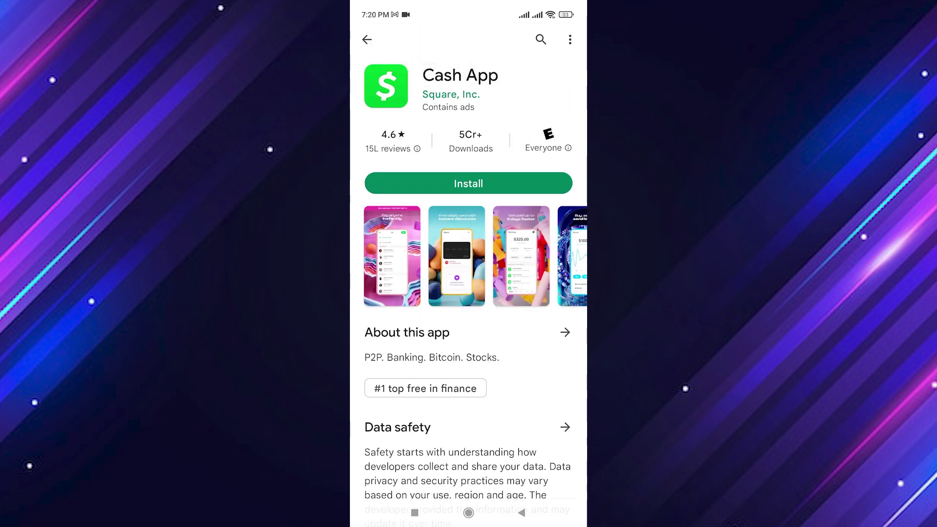